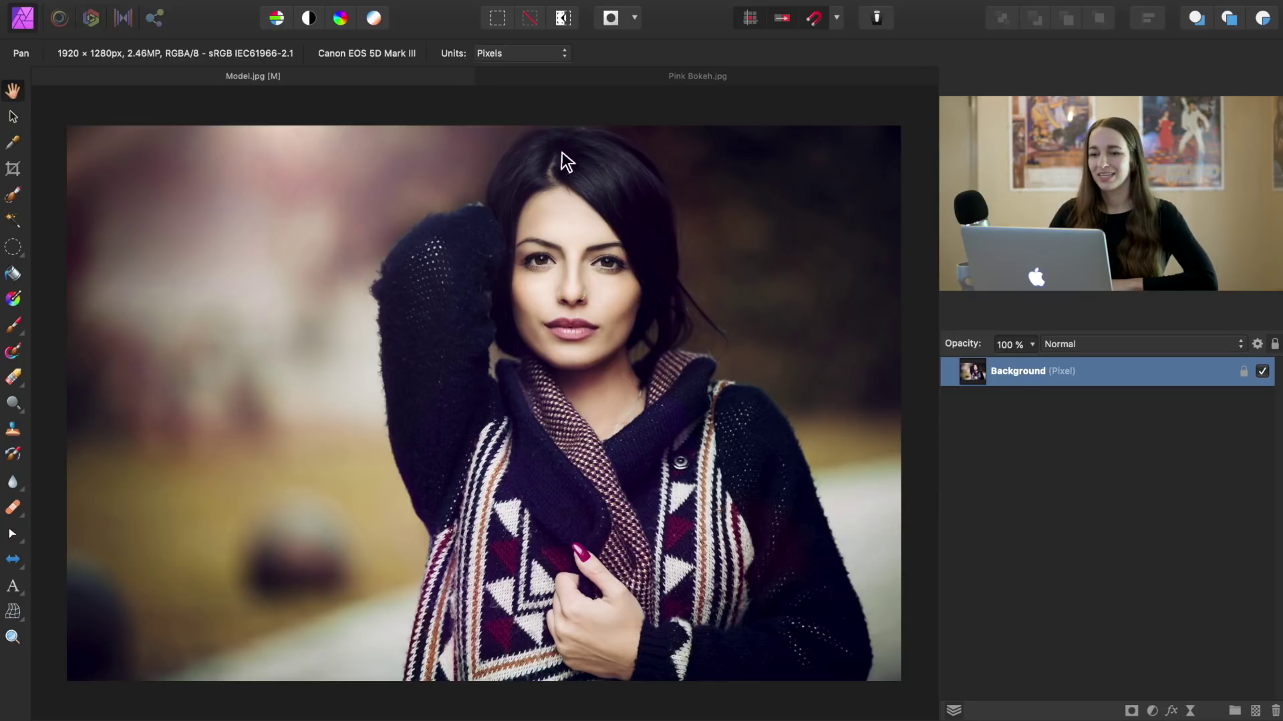
- Copy the Pink Bokeh.jpg image into Model.jpg as a Screen-blended layer above the portrait
left_click(599, 80)
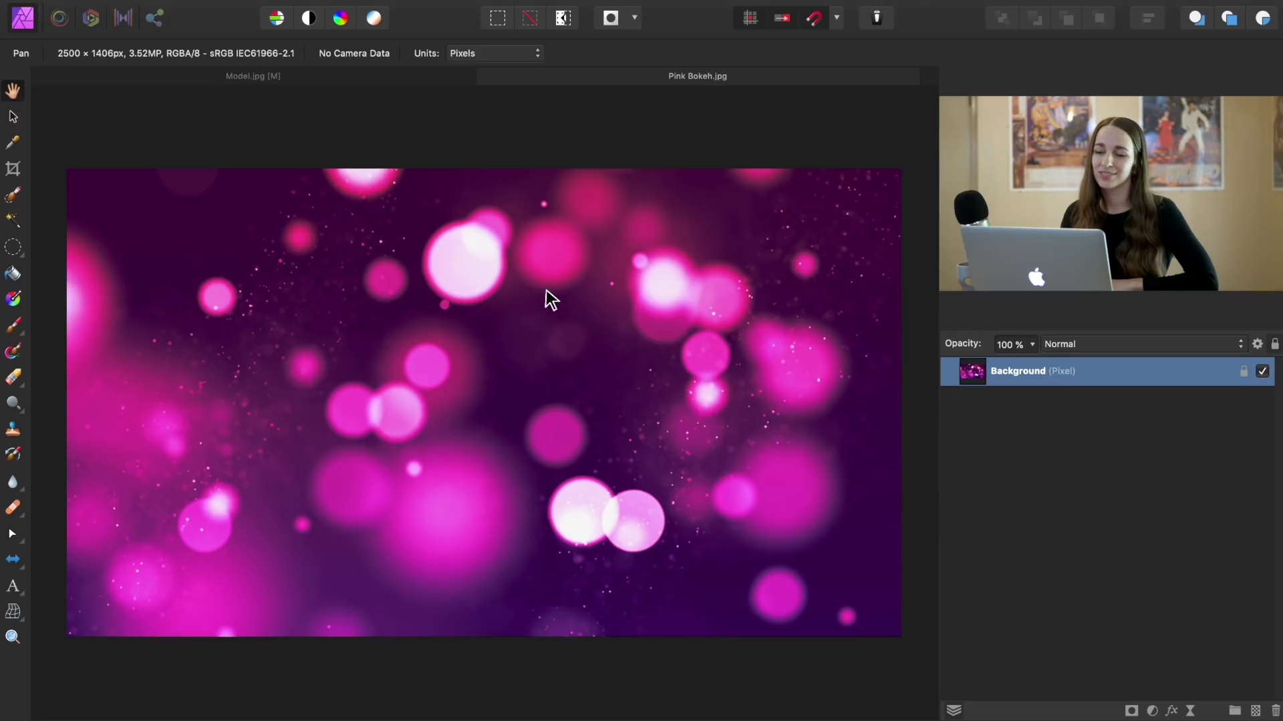
key("super+c")
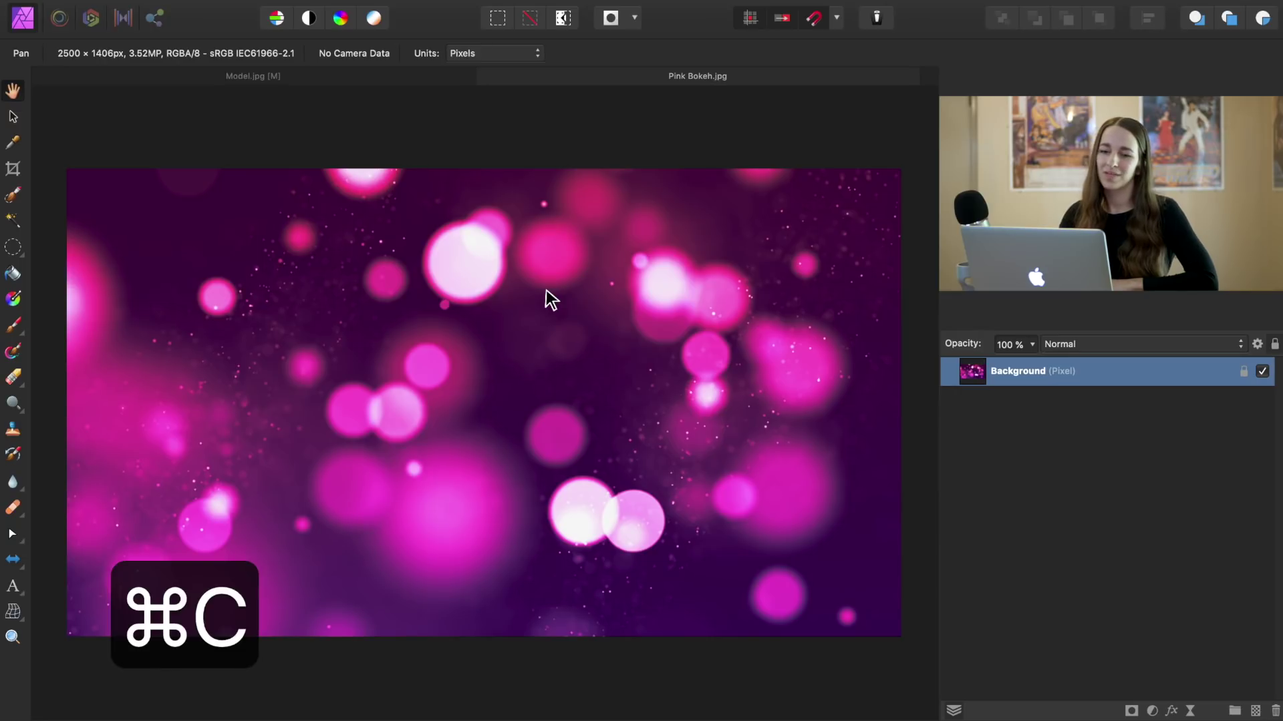
left_click(330, 79)
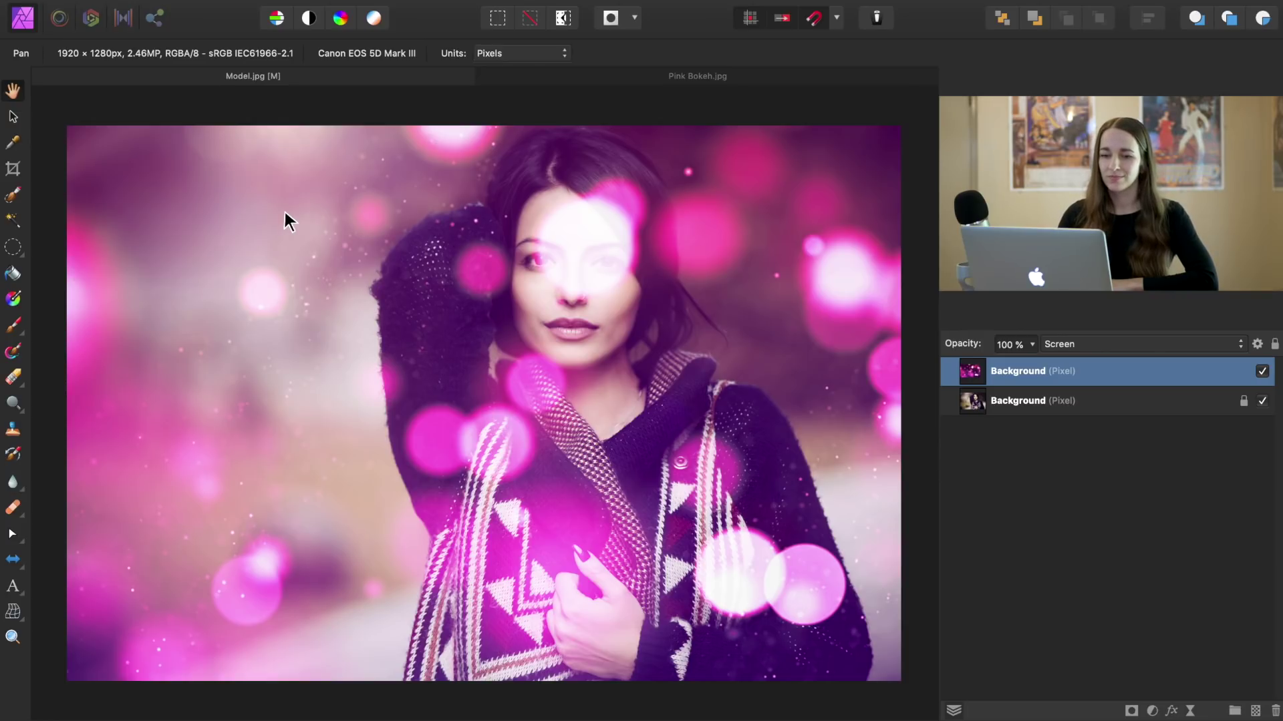
key("v")
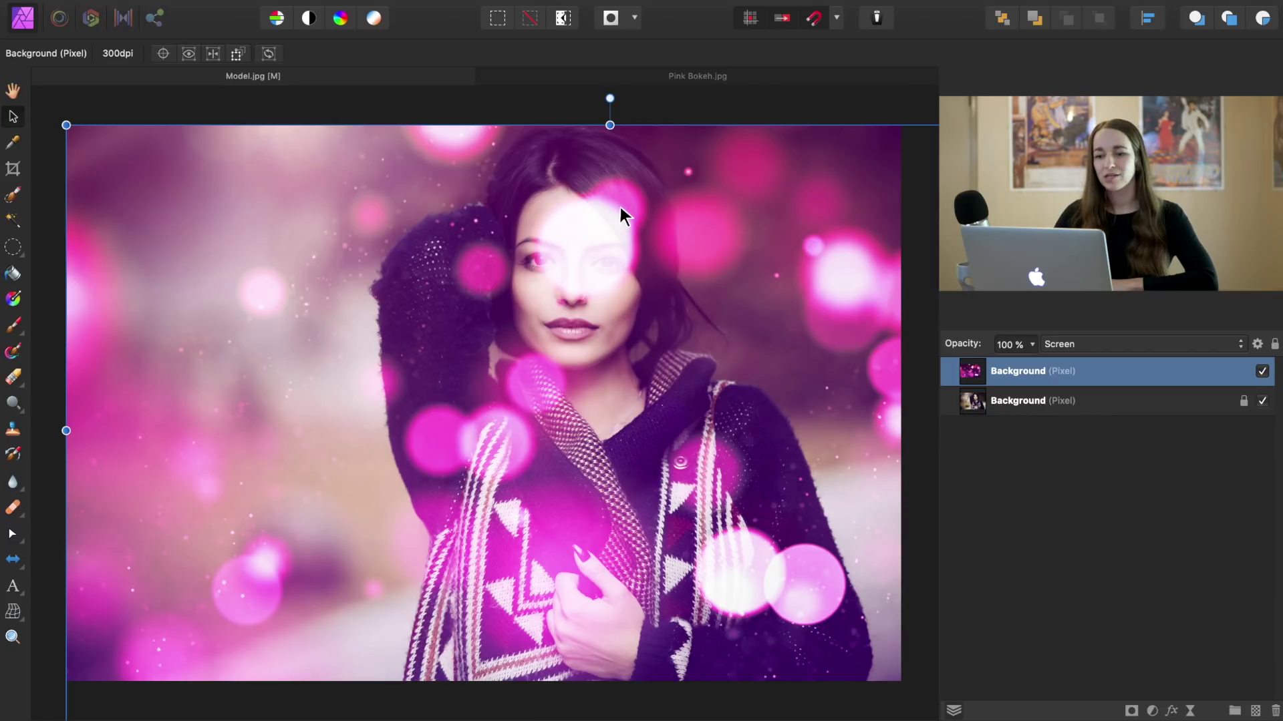
- Enlarge and shift the bokeh layer until its light balls cover the entire Model.jpg portrait
scroll(615, 207, "down", 3)
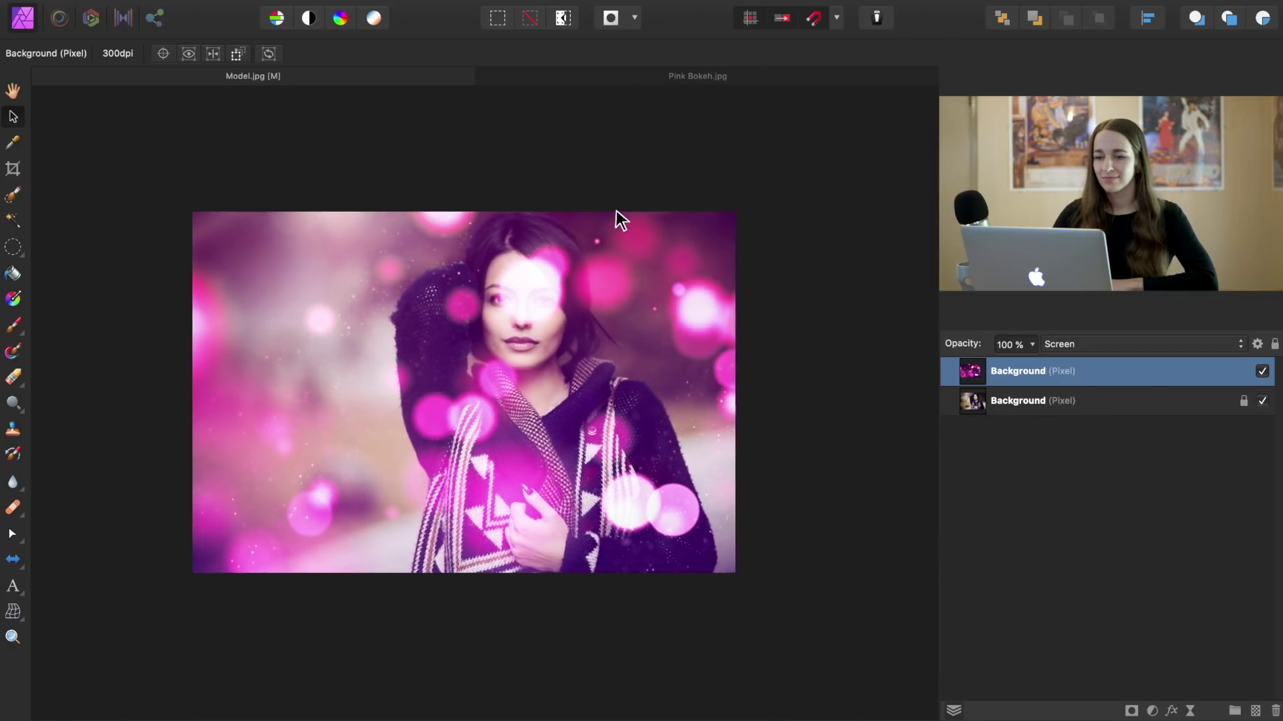
left_click_drag(855, 253, 996, 172)
left_click_drag(822, 363, 644, 367)
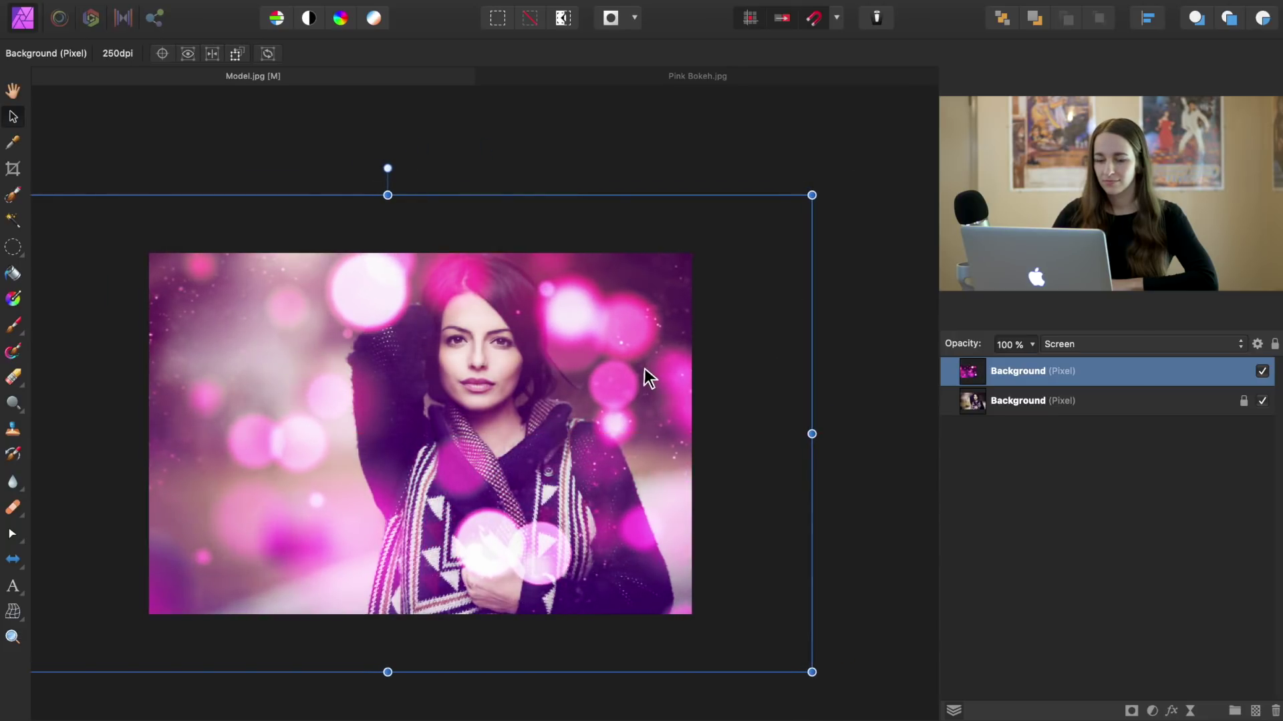
left_click(600, 166)
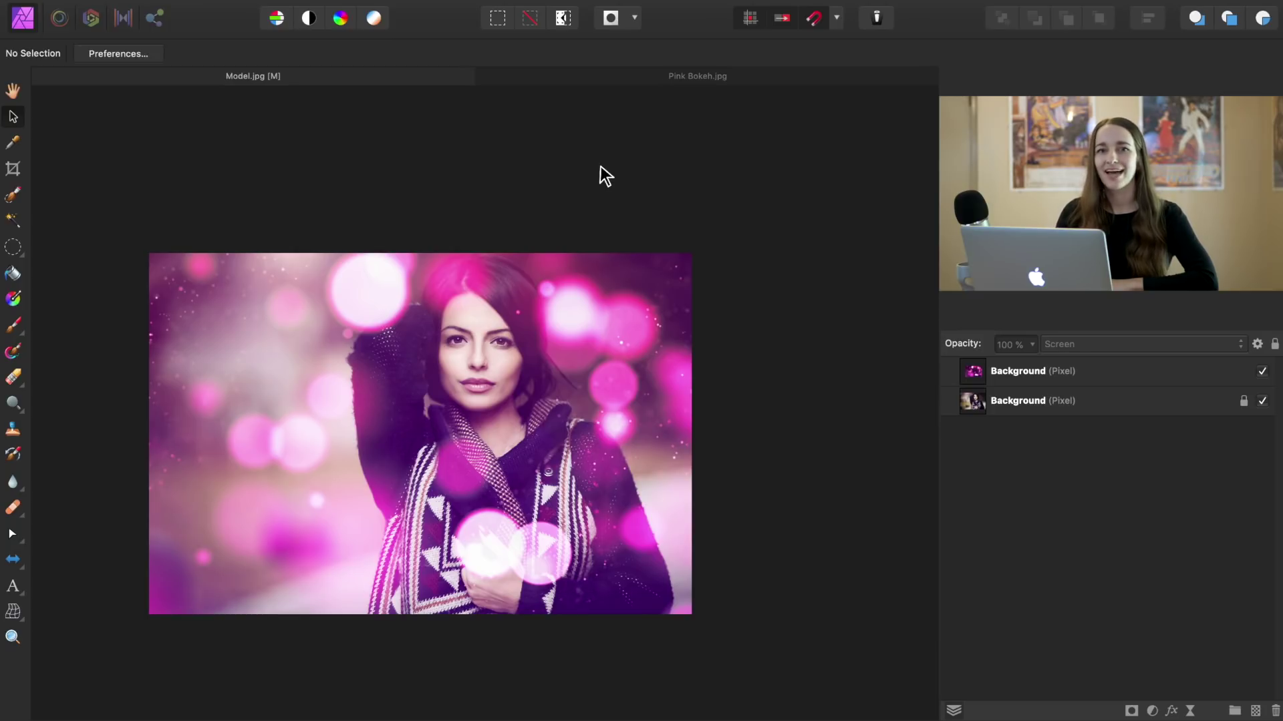
key("super+0")
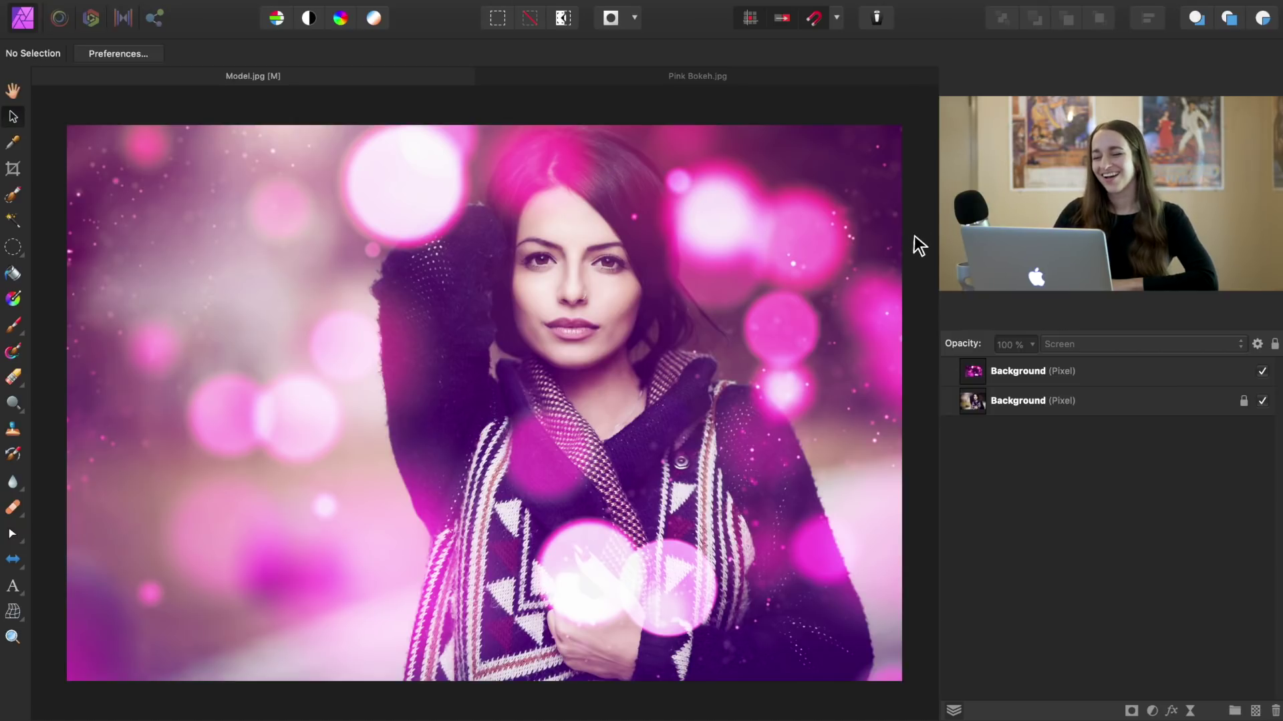
scroll(913, 235, "down", 2)
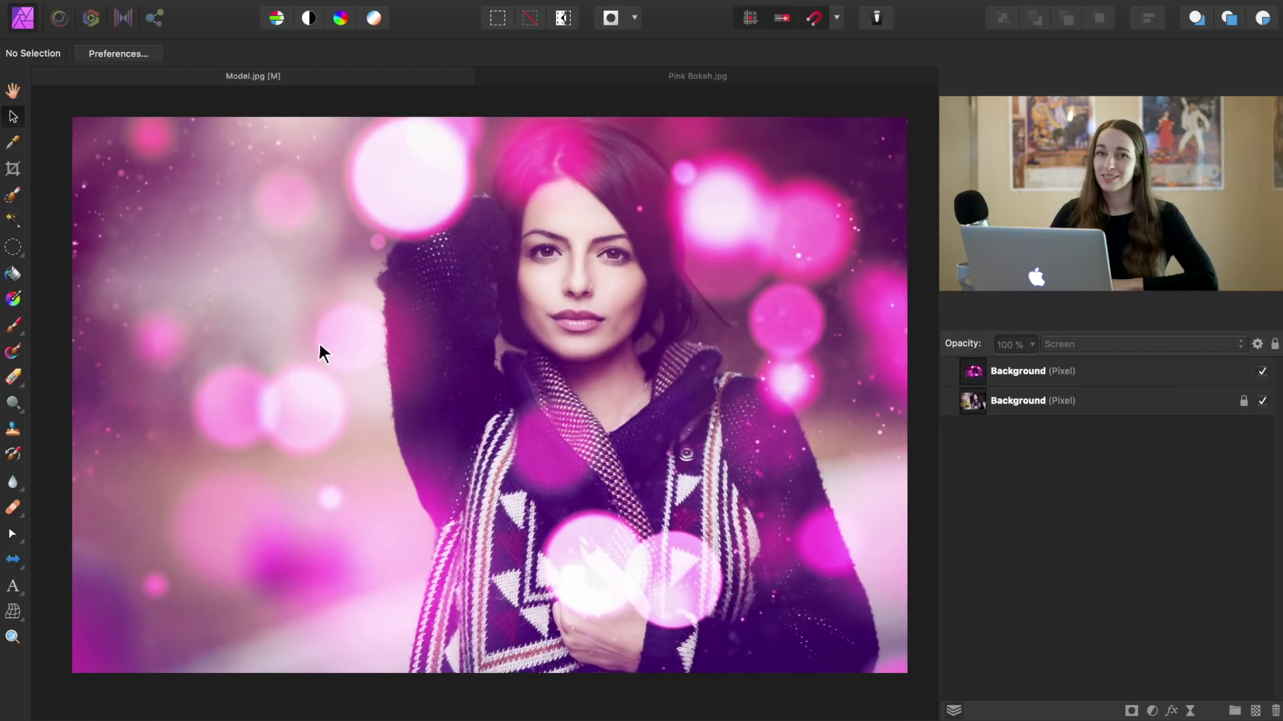
right_click(309, 325)
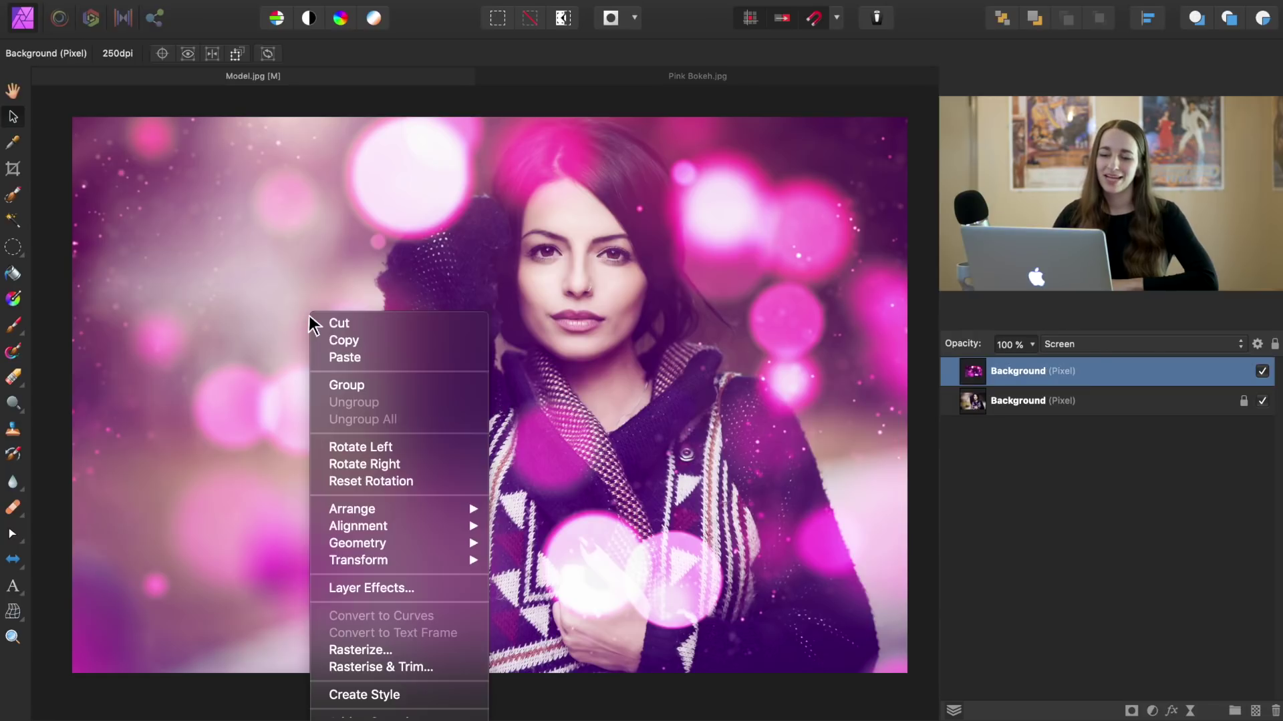
mouse_move(396, 566)
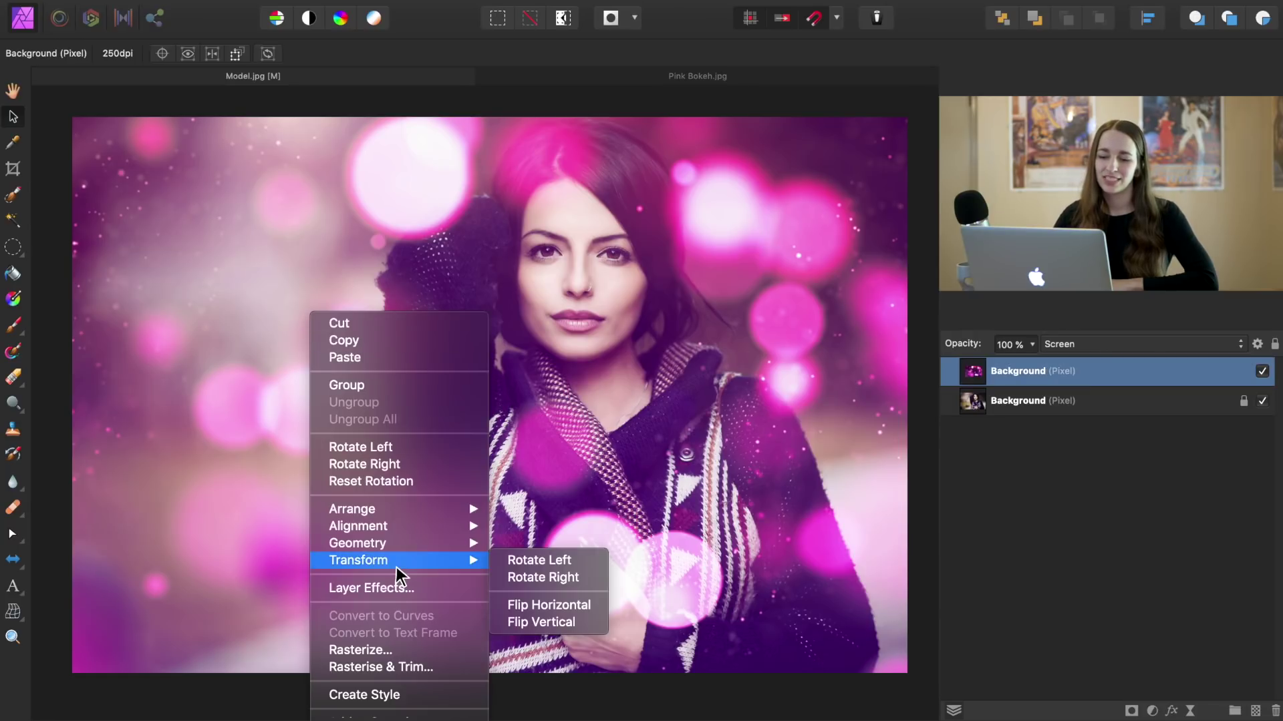
left_click(528, 600)
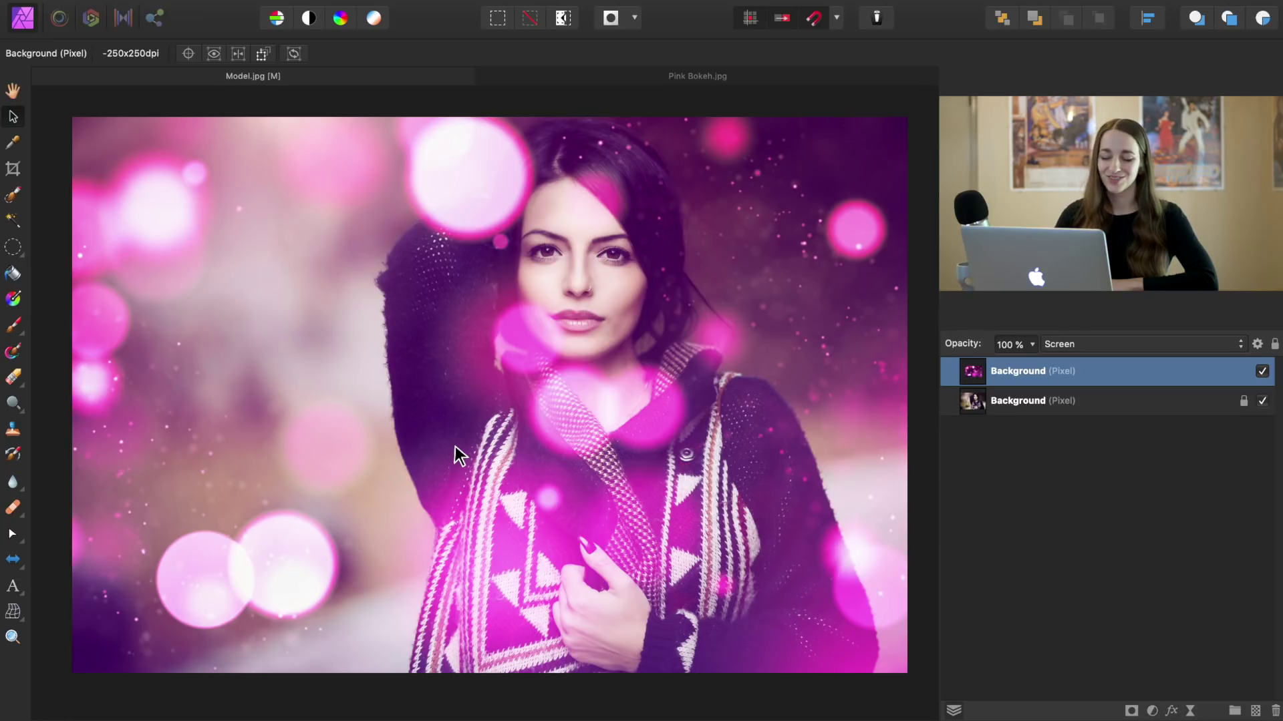
key("super+z")
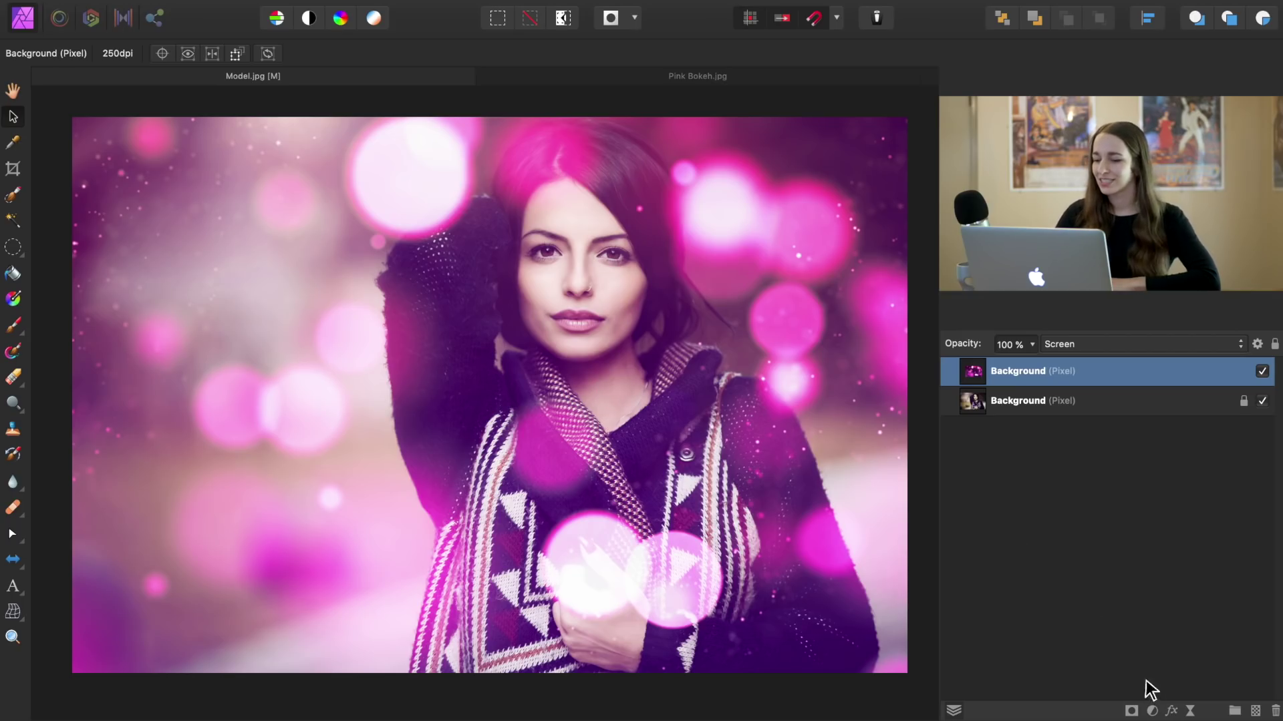
- Nest a Recolor adjustment in the bokeh layer with hue 35.4° and saturation 62%
left_click(1150, 710)
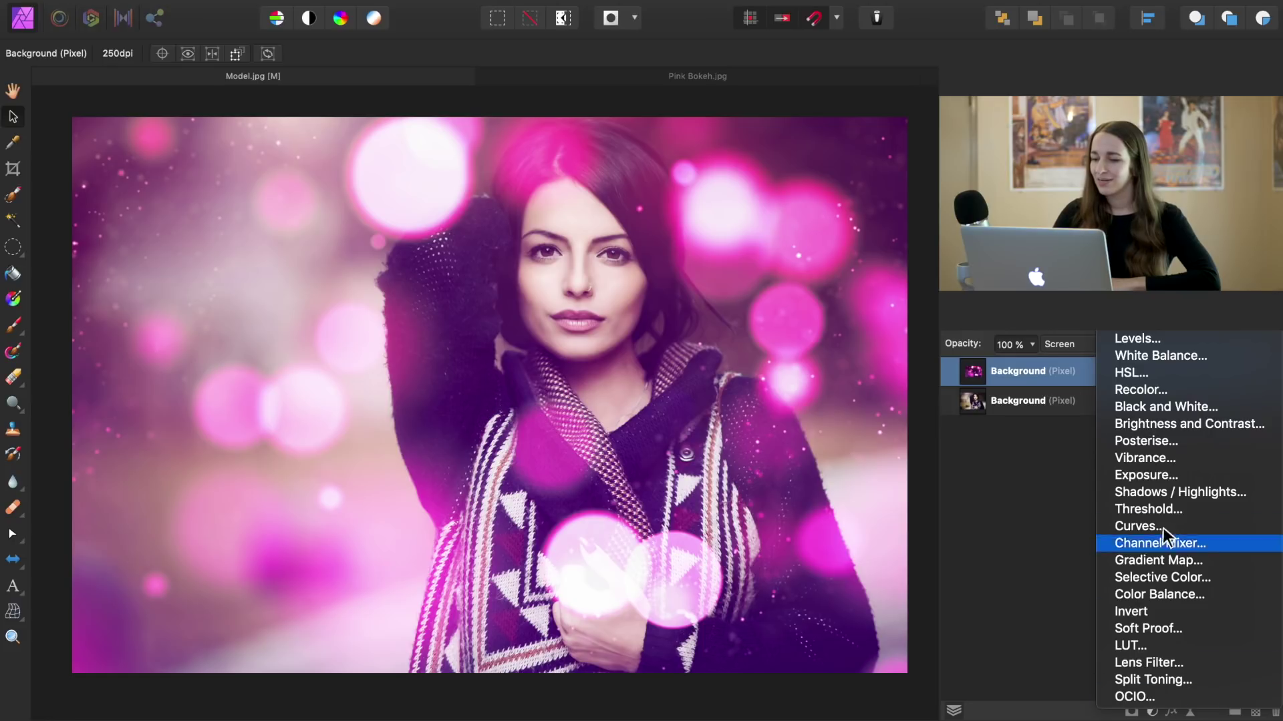
left_click(1172, 393)
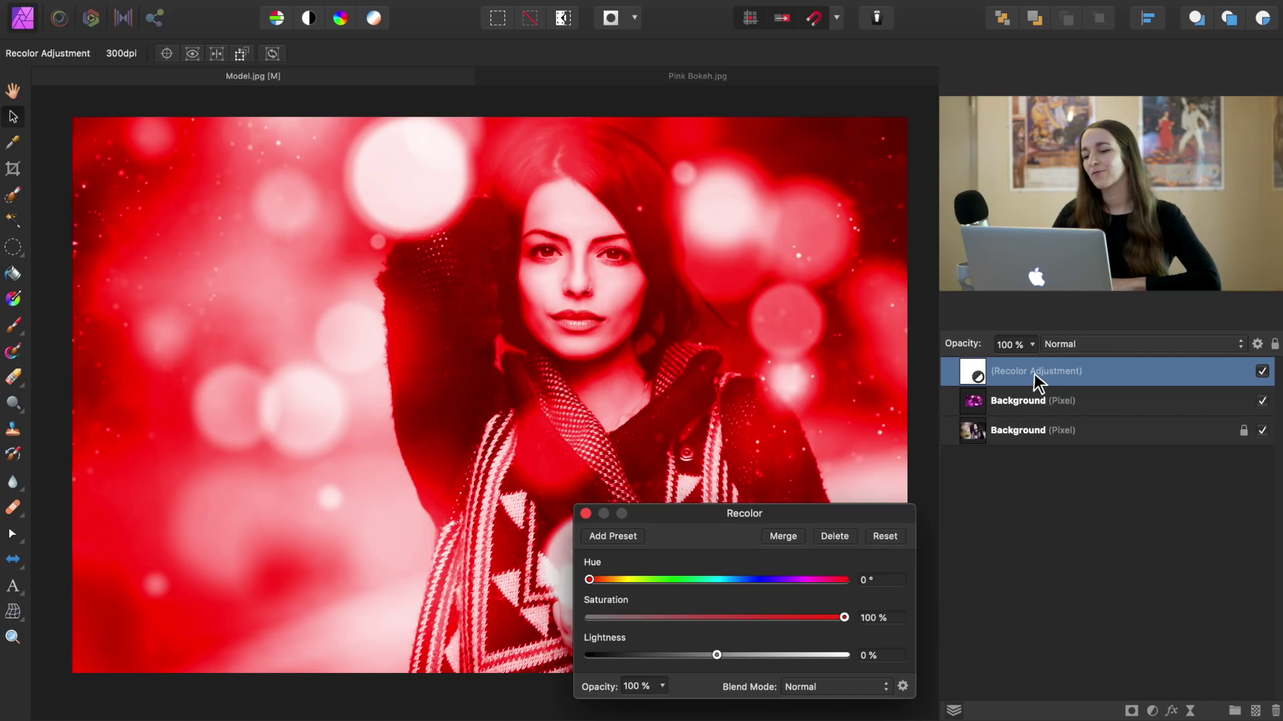
left_click_drag(1028, 371, 1064, 417)
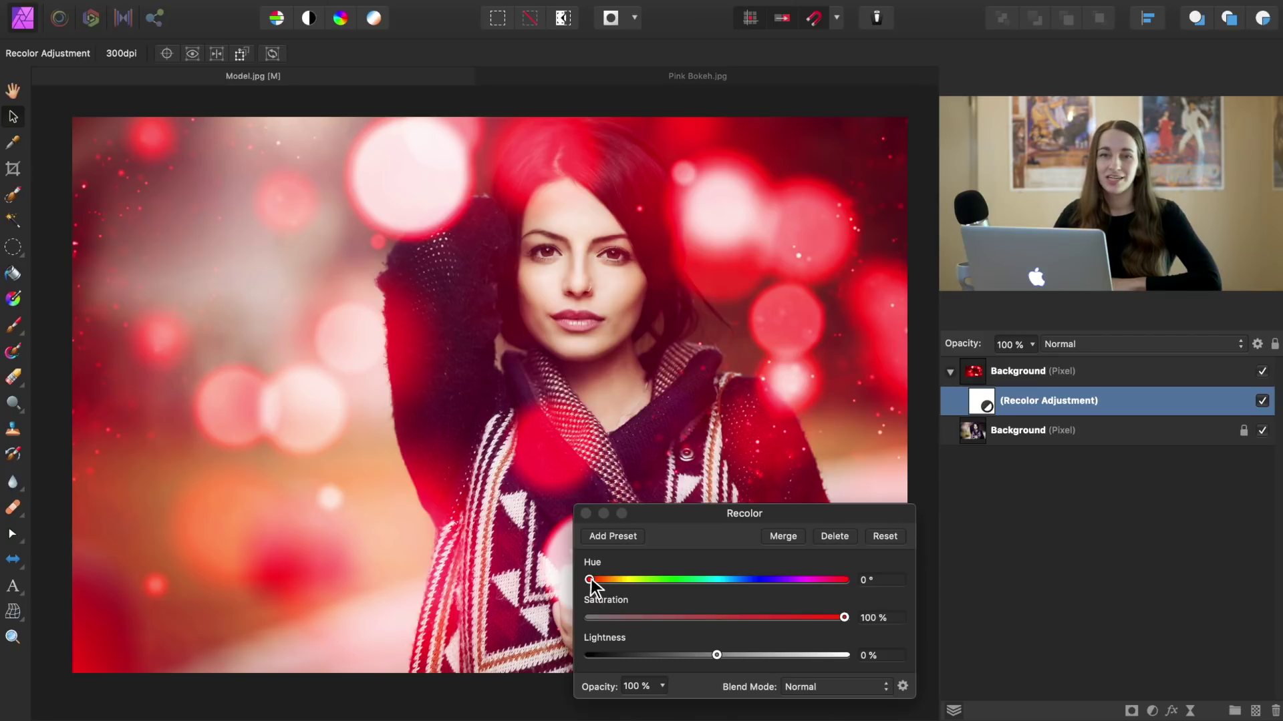
mouse_move(589, 580)
left_mouse_down()
mouse_move(628, 579)
mouse_move(612, 578)
left_mouse_up()
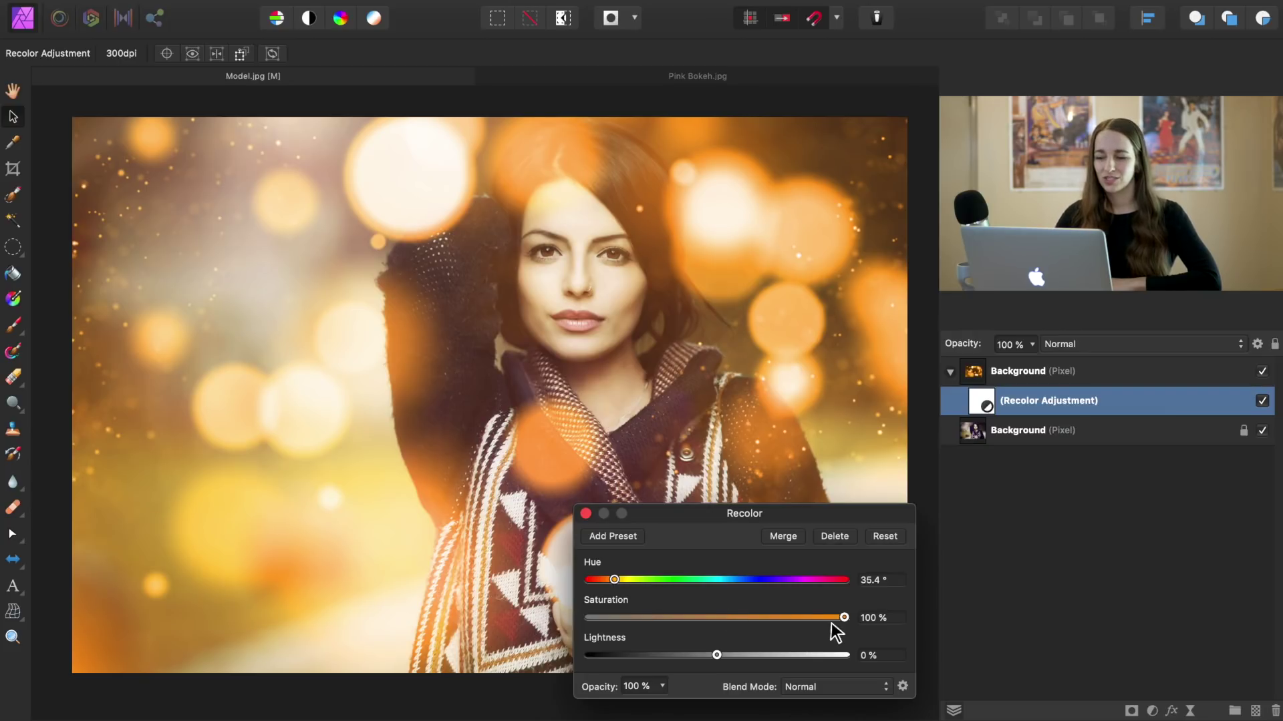
left_click_drag(843, 616, 782, 618)
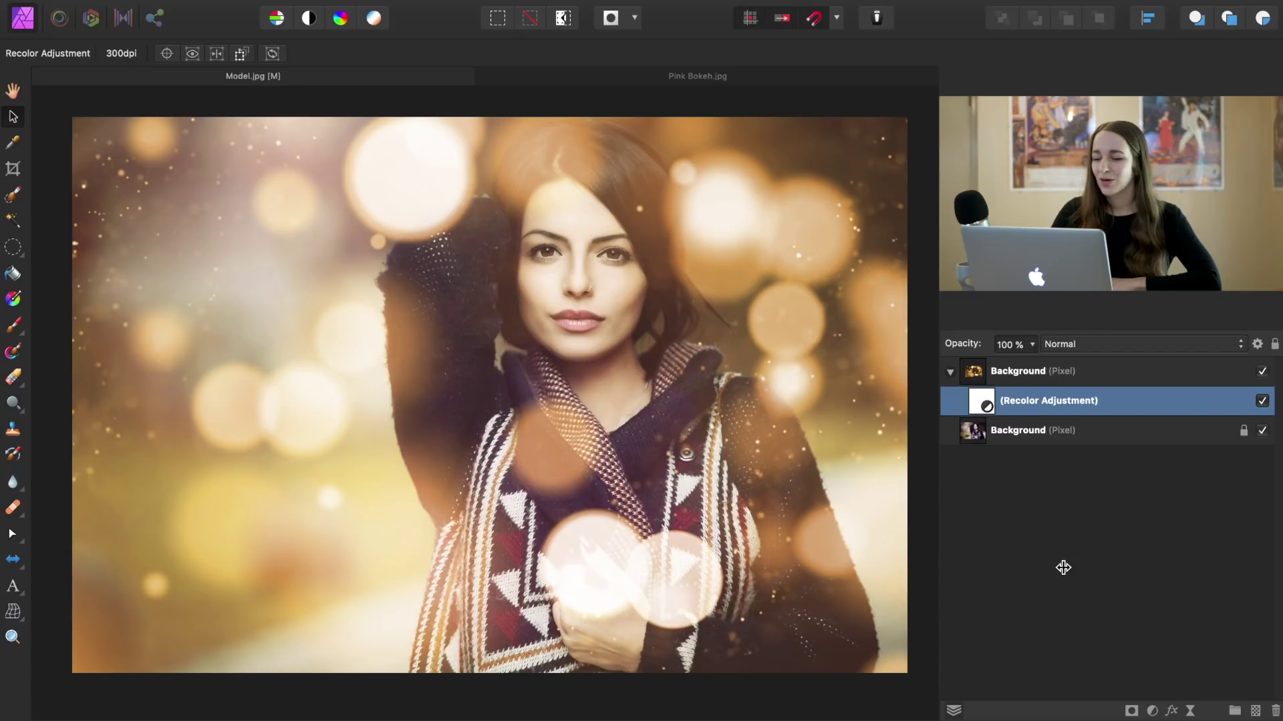
left_click(1152, 711)
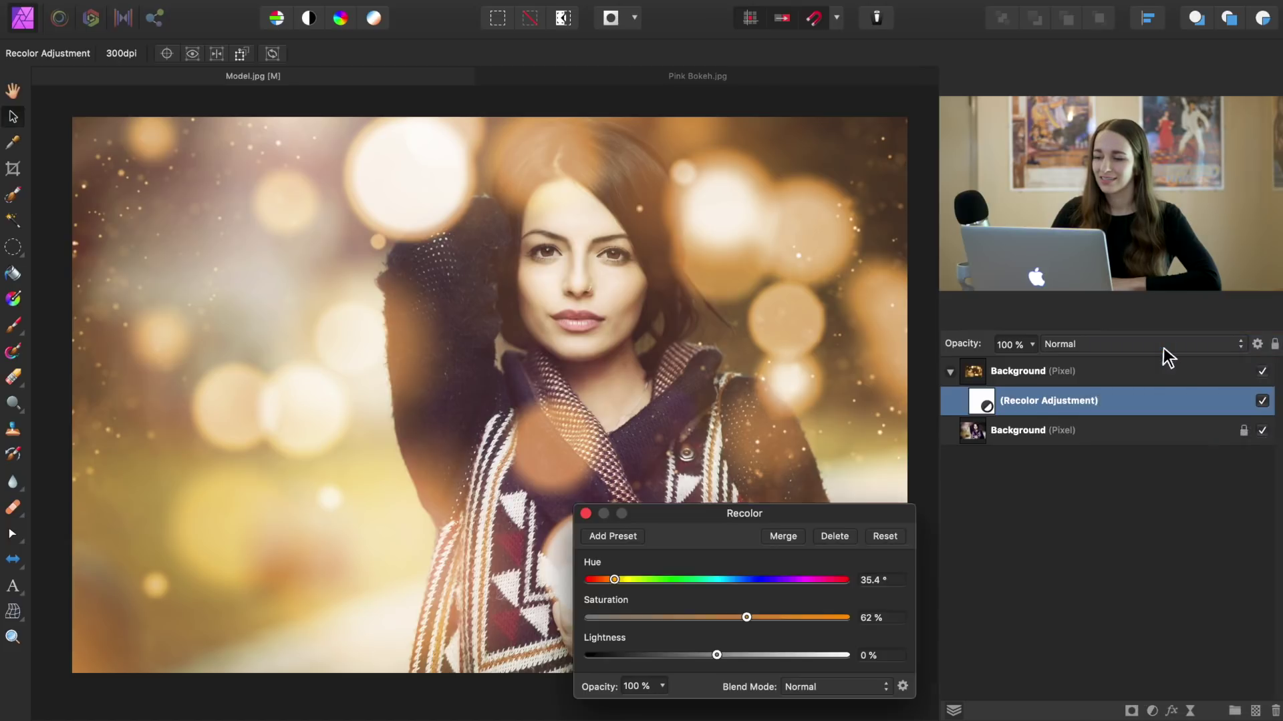
key("super+l")
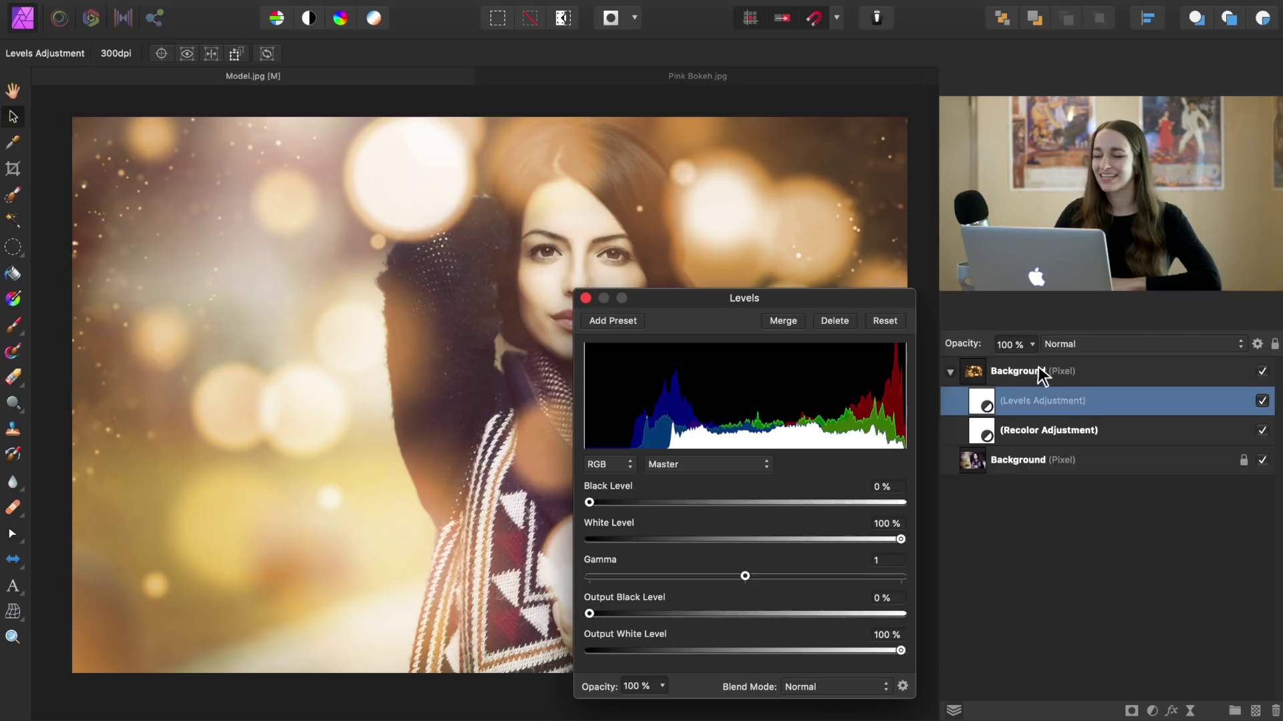
- Set the bokeh layer's Levels black level to 11% and close the Levels settings
mouse_move(1028, 388)
left_mouse_down()
mouse_move(1016, 355)
mouse_move(1017, 407)
left_mouse_up()
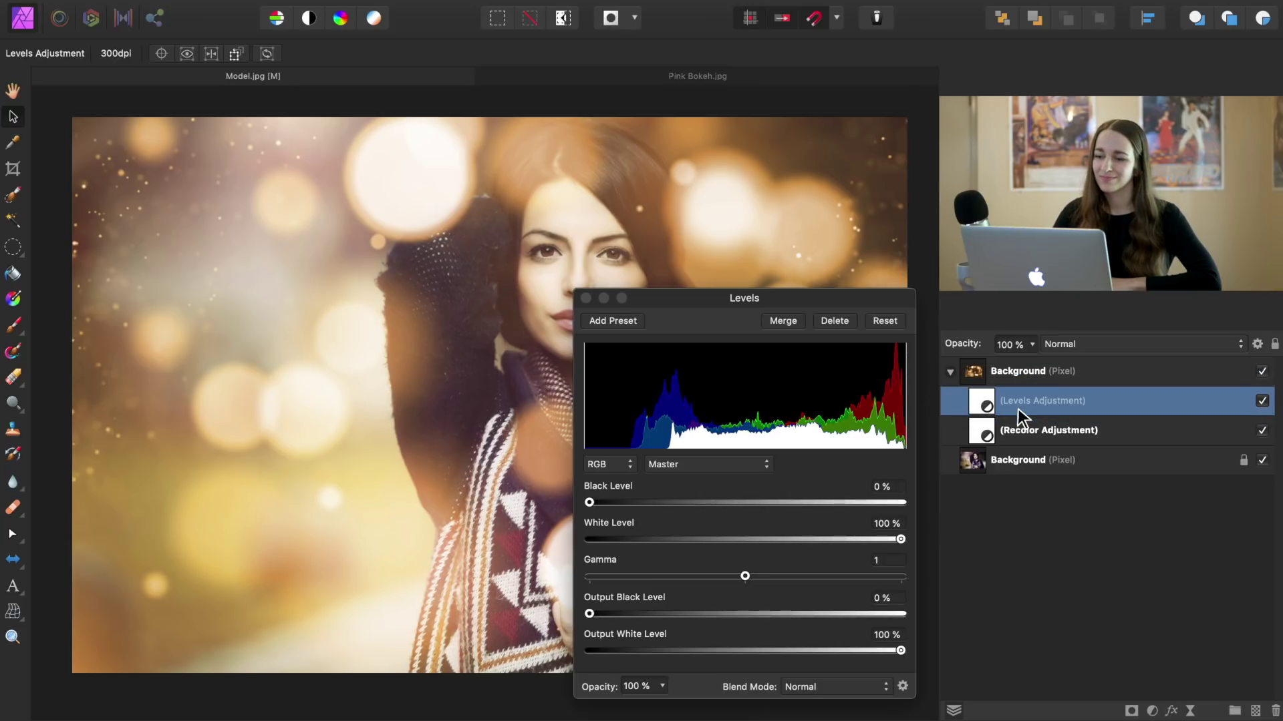
left_click(667, 509)
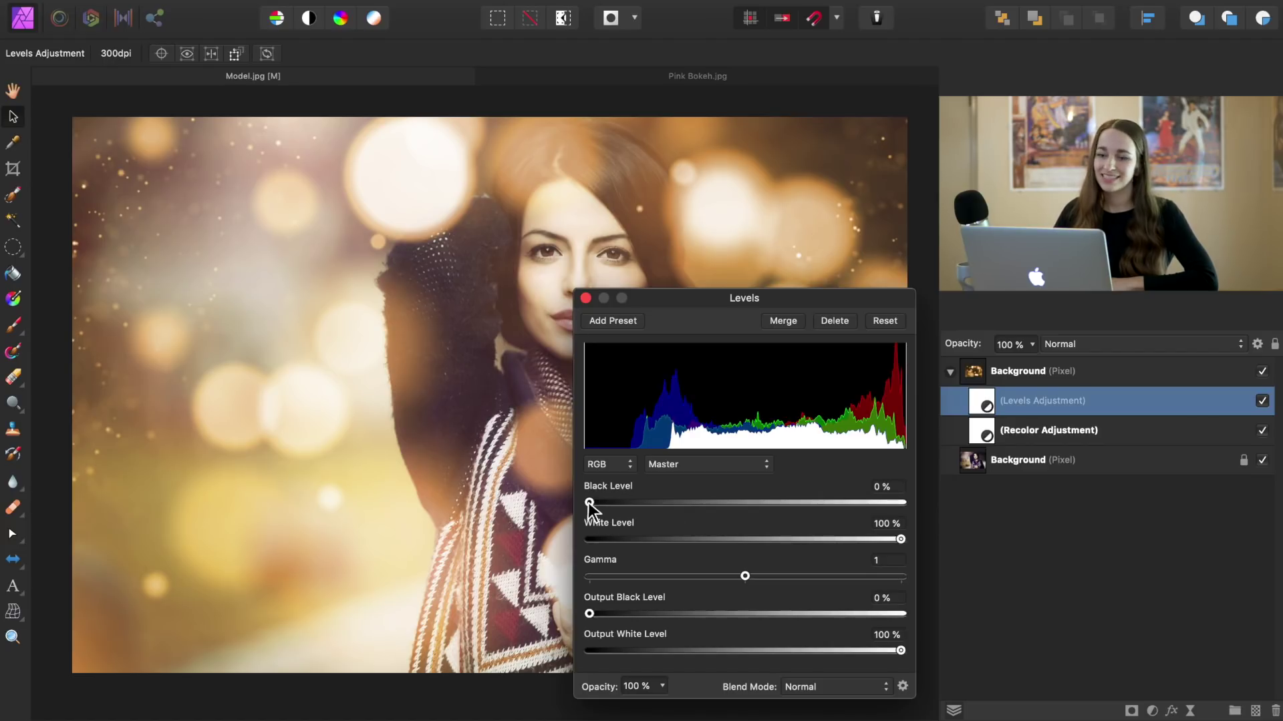
left_click_drag(588, 503, 623, 503)
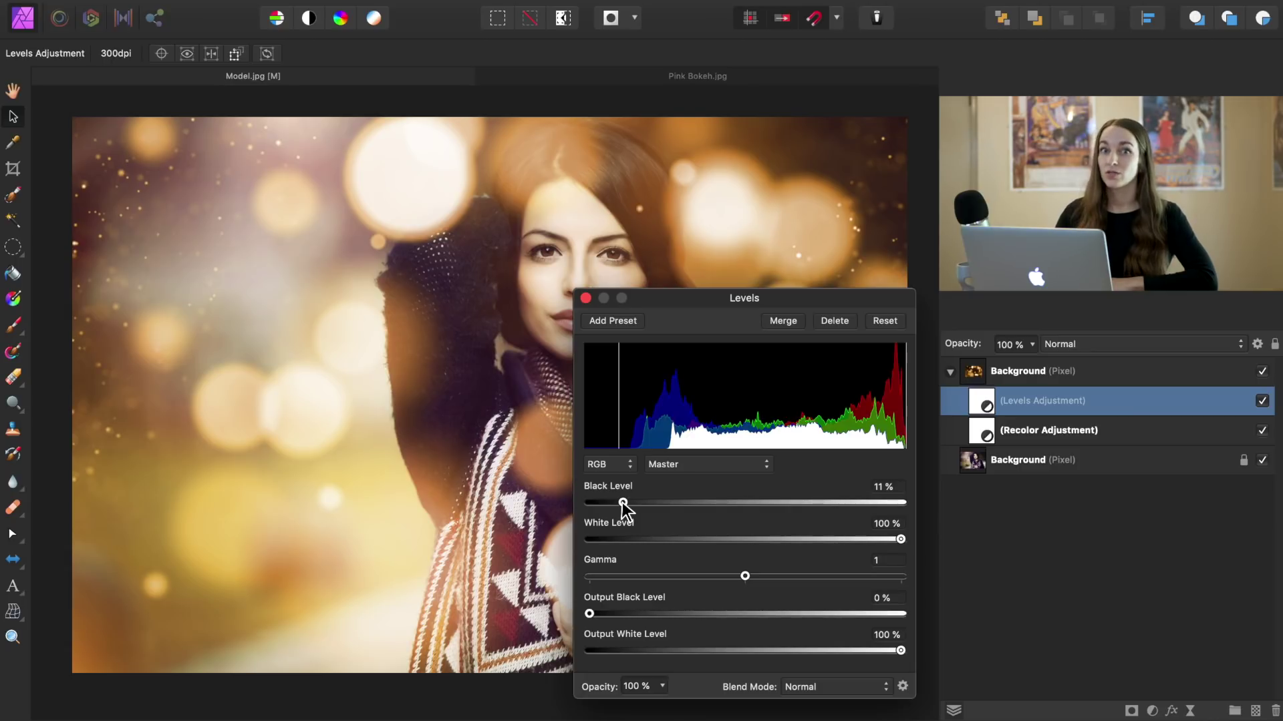
left_click(585, 298)
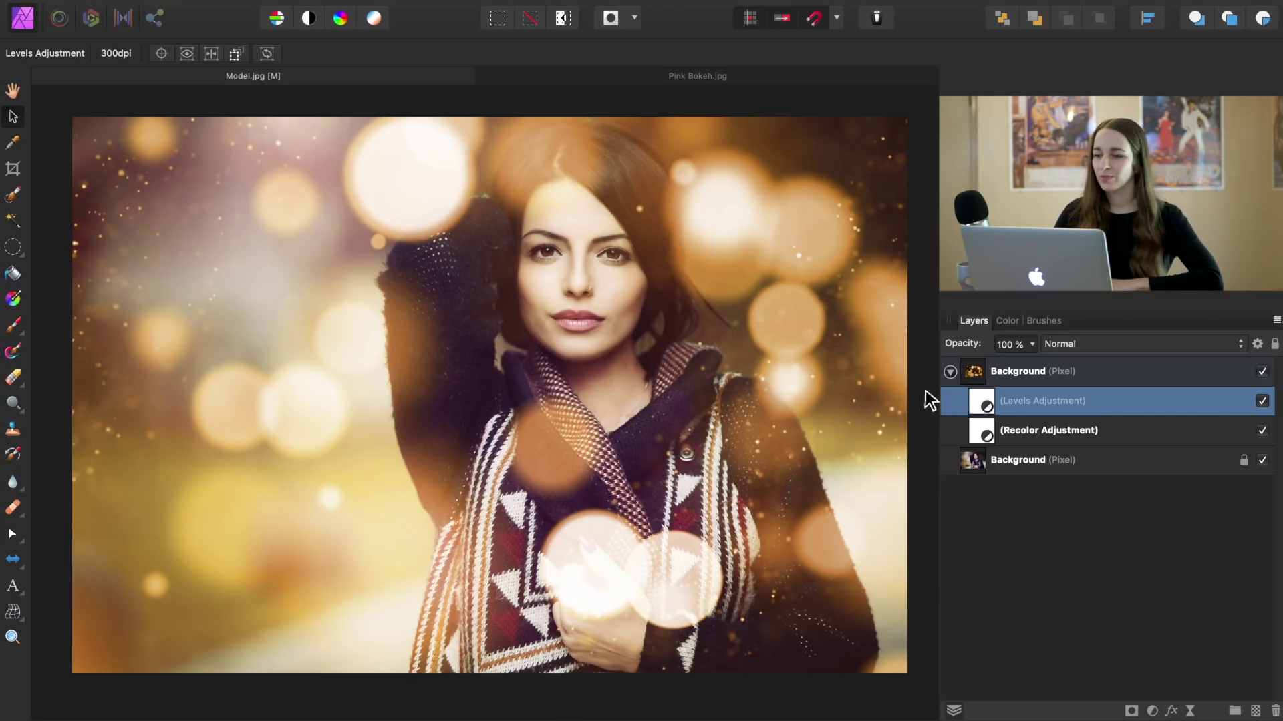
- Add a mask to the bokeh layer group, select it, and make black the painting colour
left_click(1035, 378)
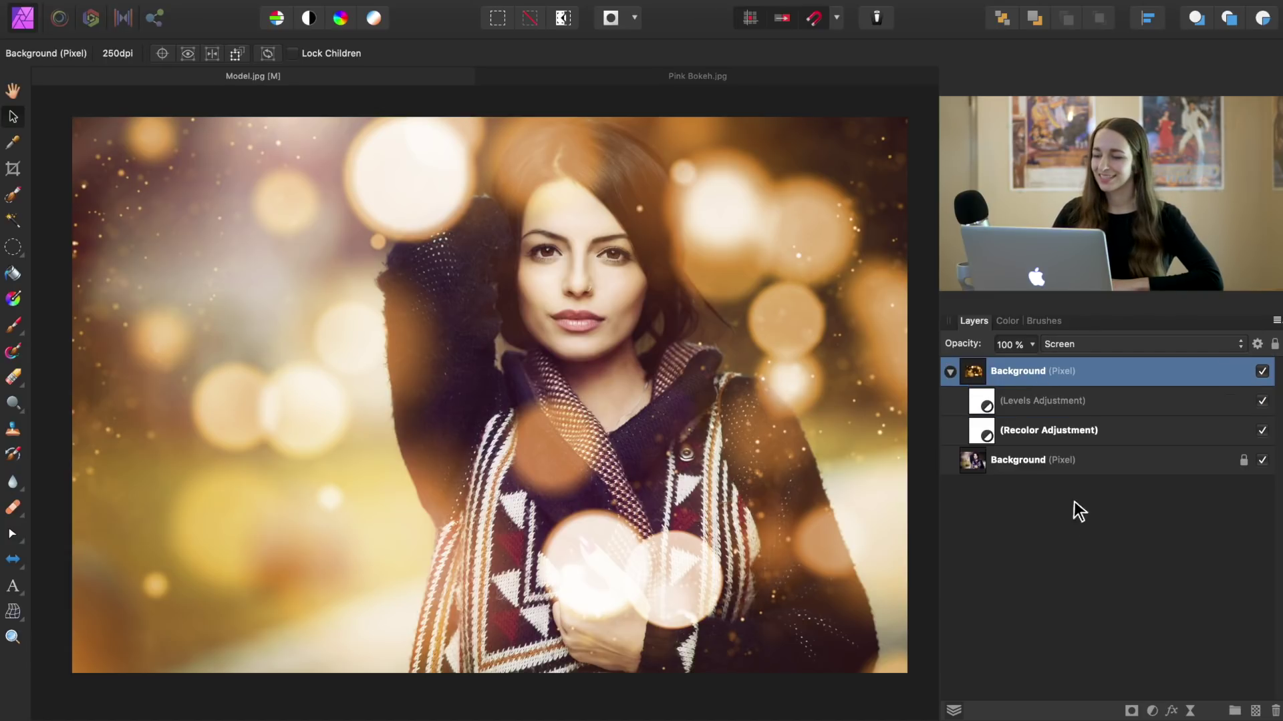
left_click(1131, 710)
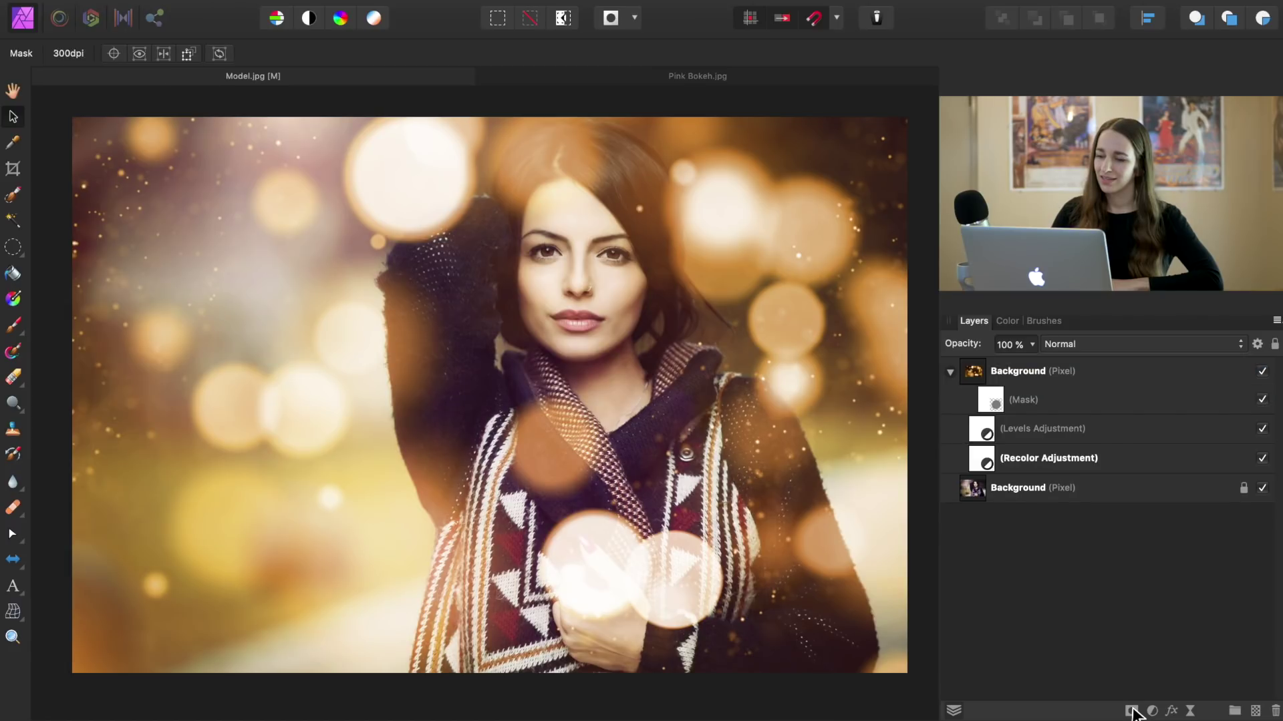
left_click(995, 406)
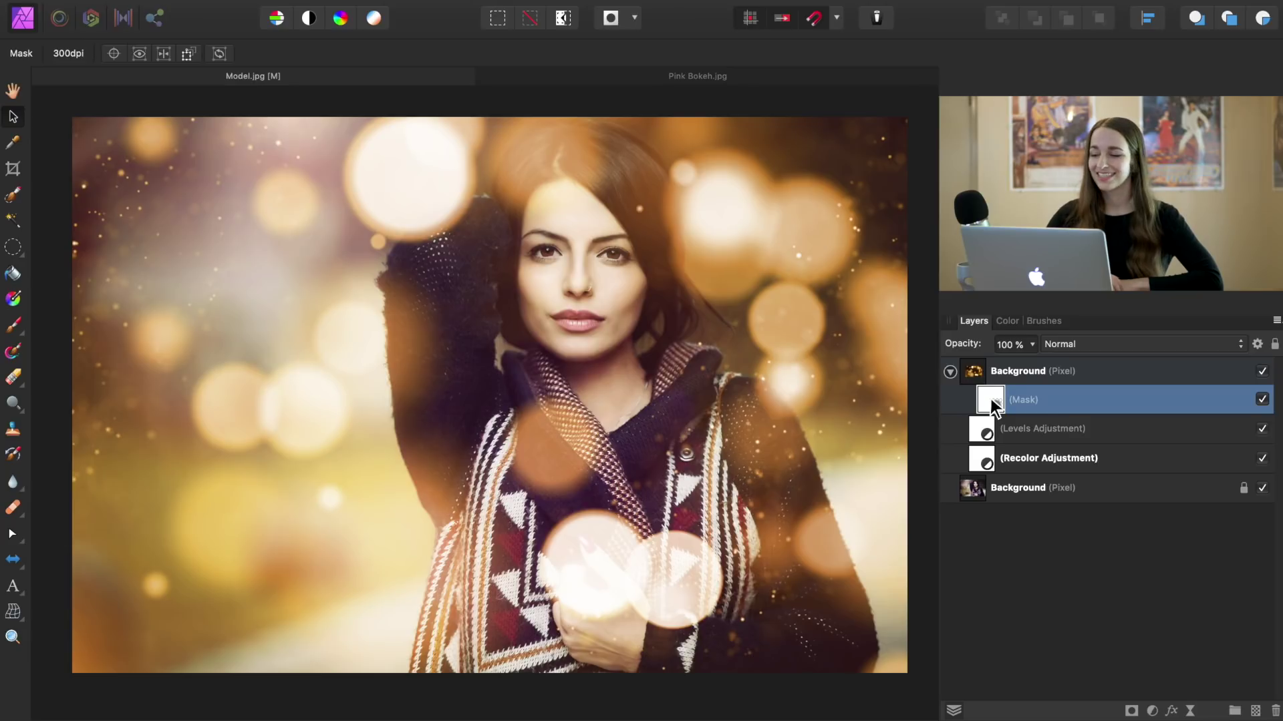
left_click(1008, 322)
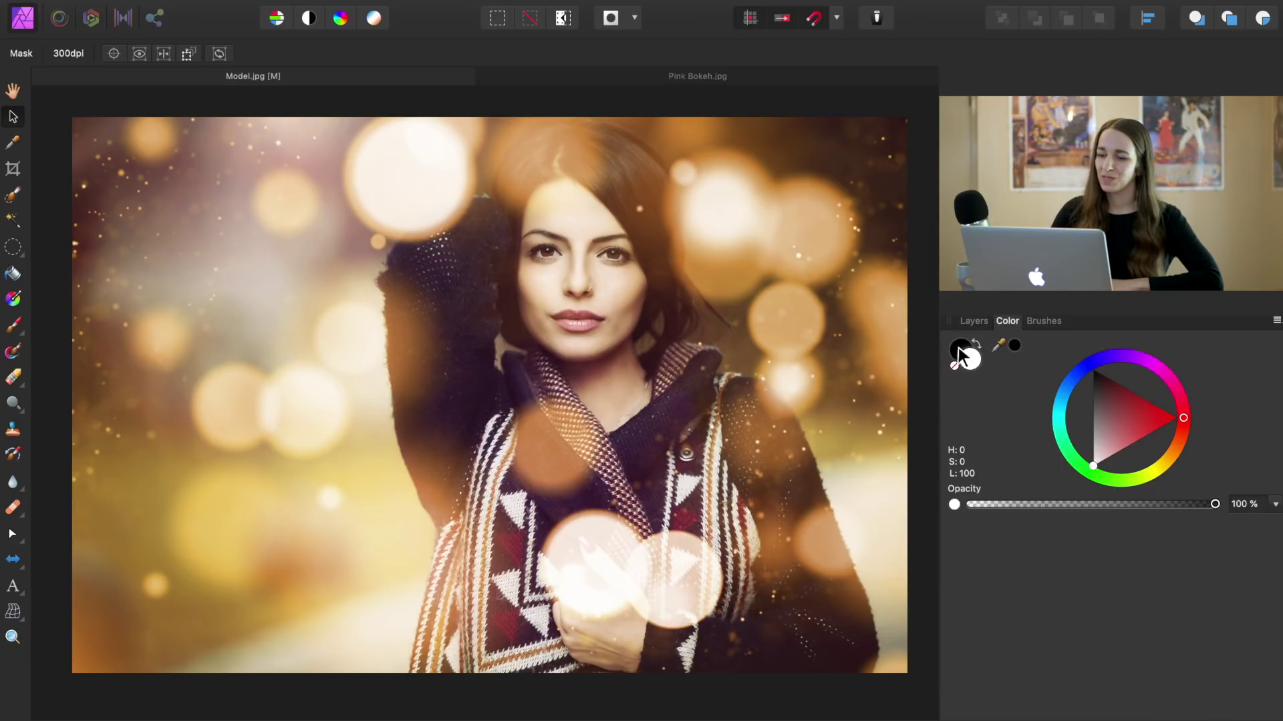
left_click(960, 349)
left_click(978, 321)
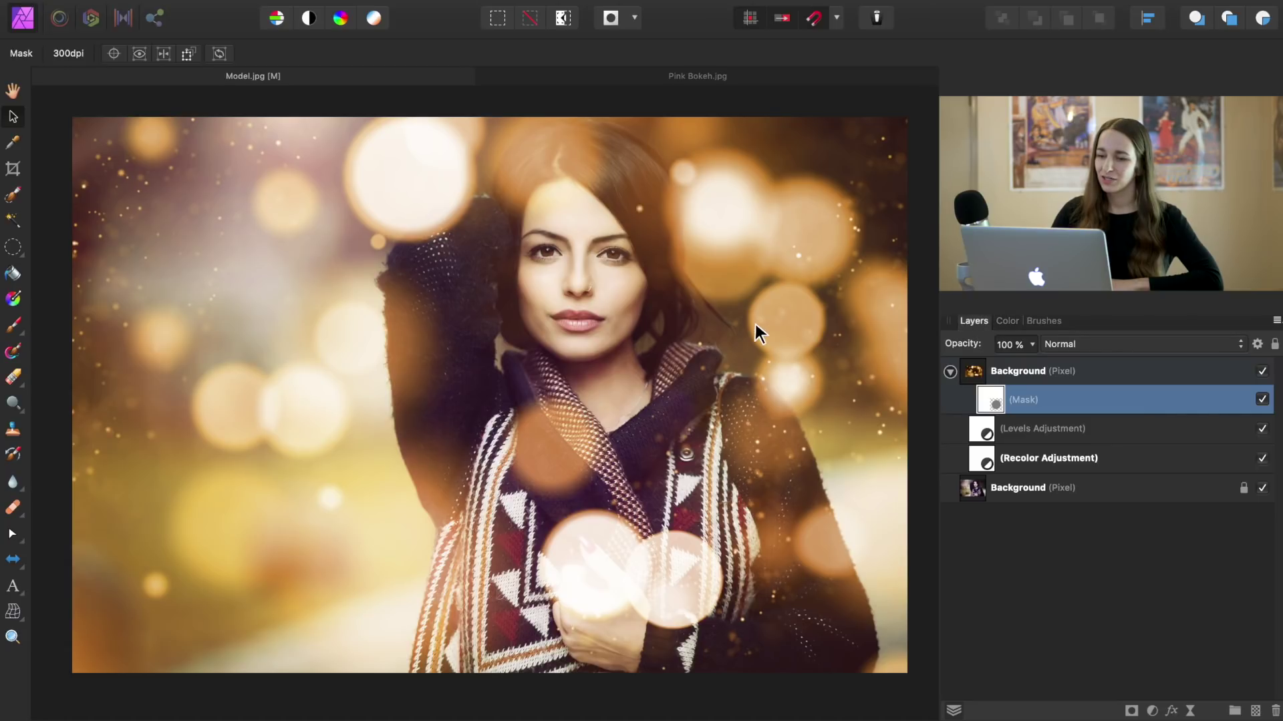
- Paint black over the model's face on the mask with the brush at 10% flow
key("b")
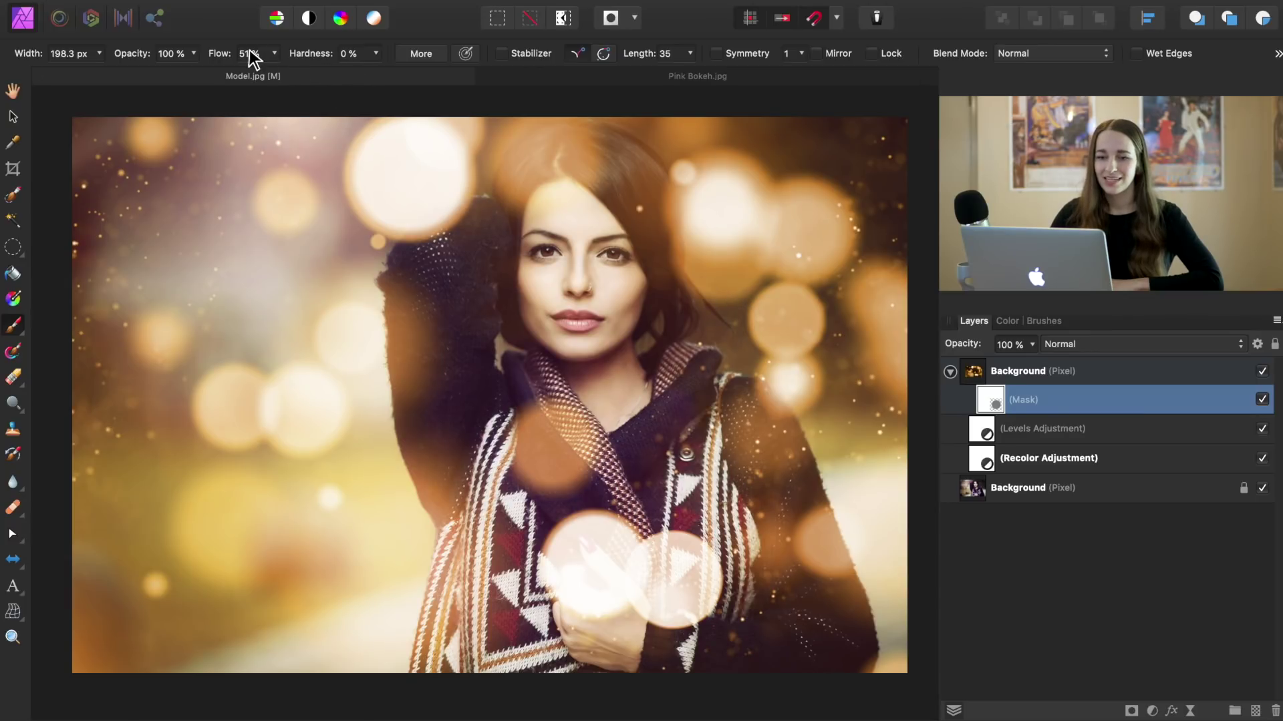
left_click_drag(227, 55, 191, 54)
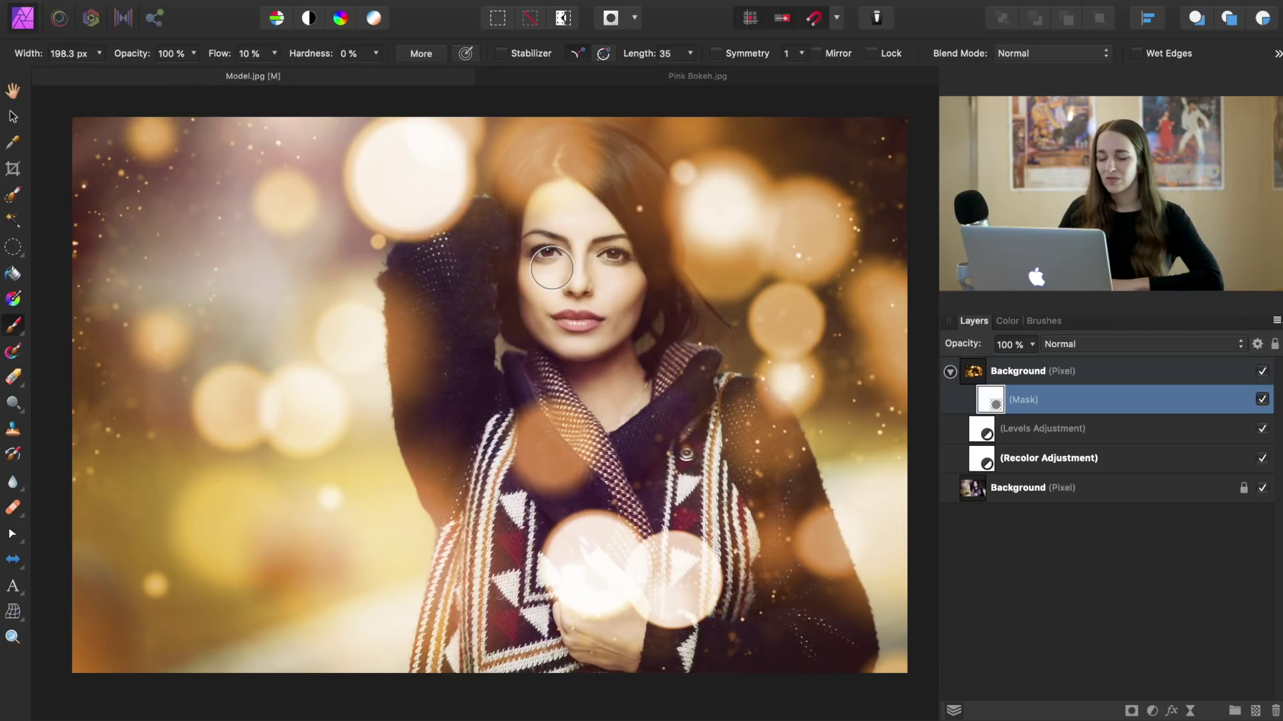
scroll(551, 267, "up", 10)
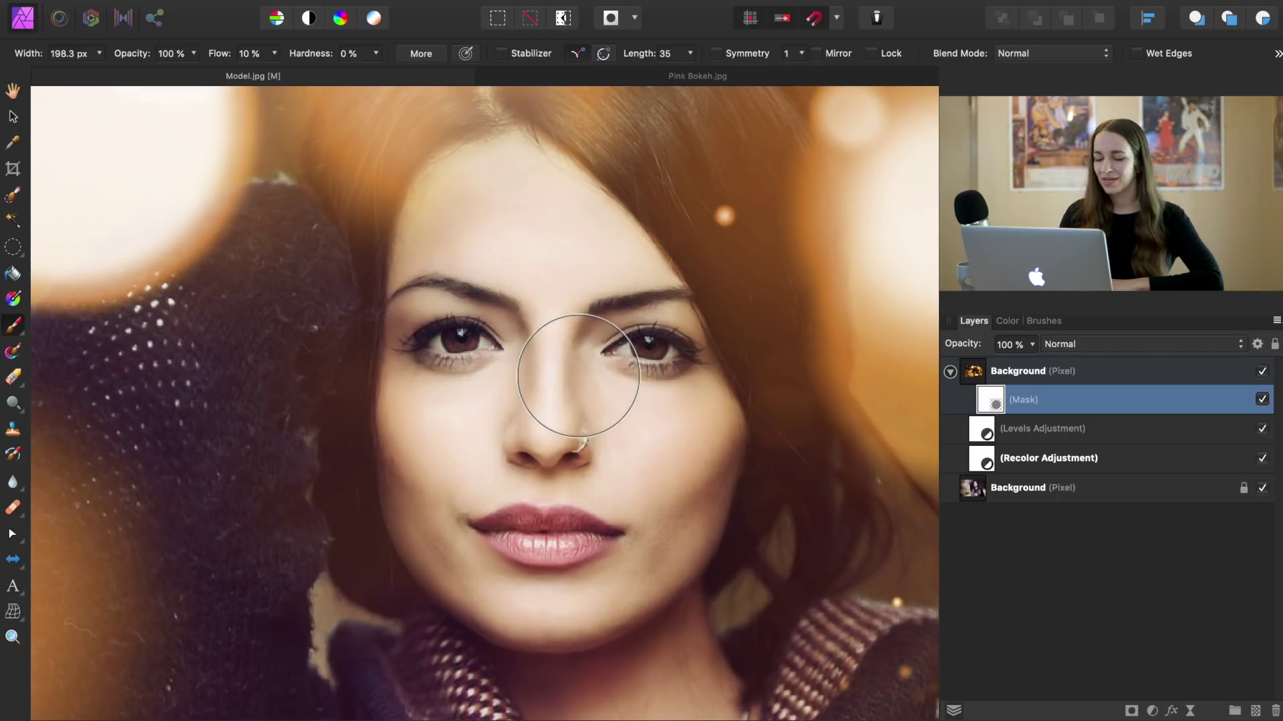
key("super+0")
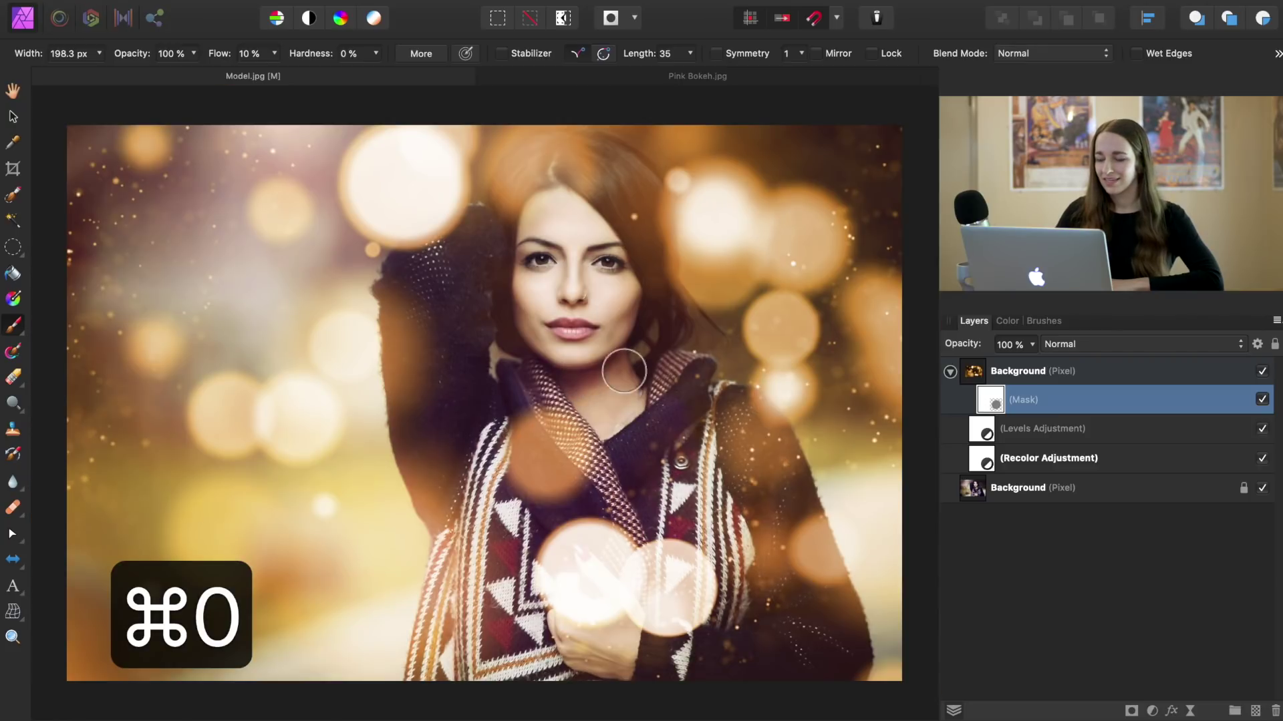
left_click(1262, 400)
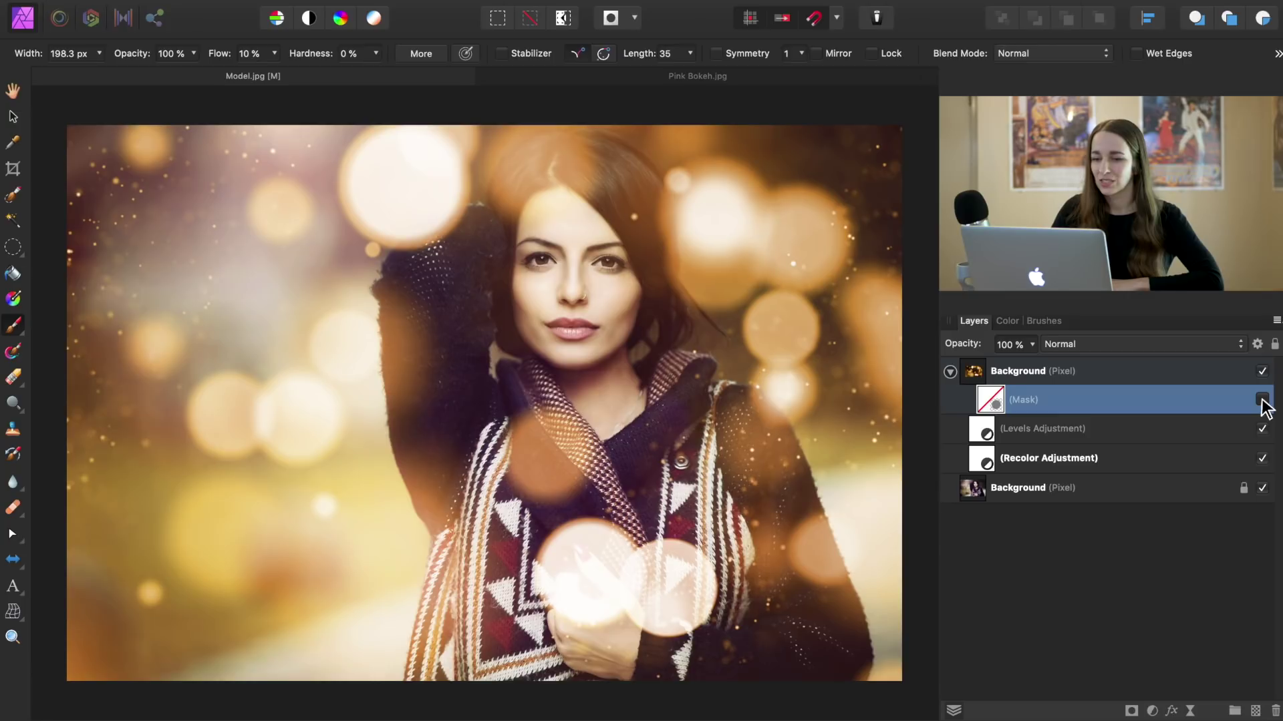
left_click(1262, 400)
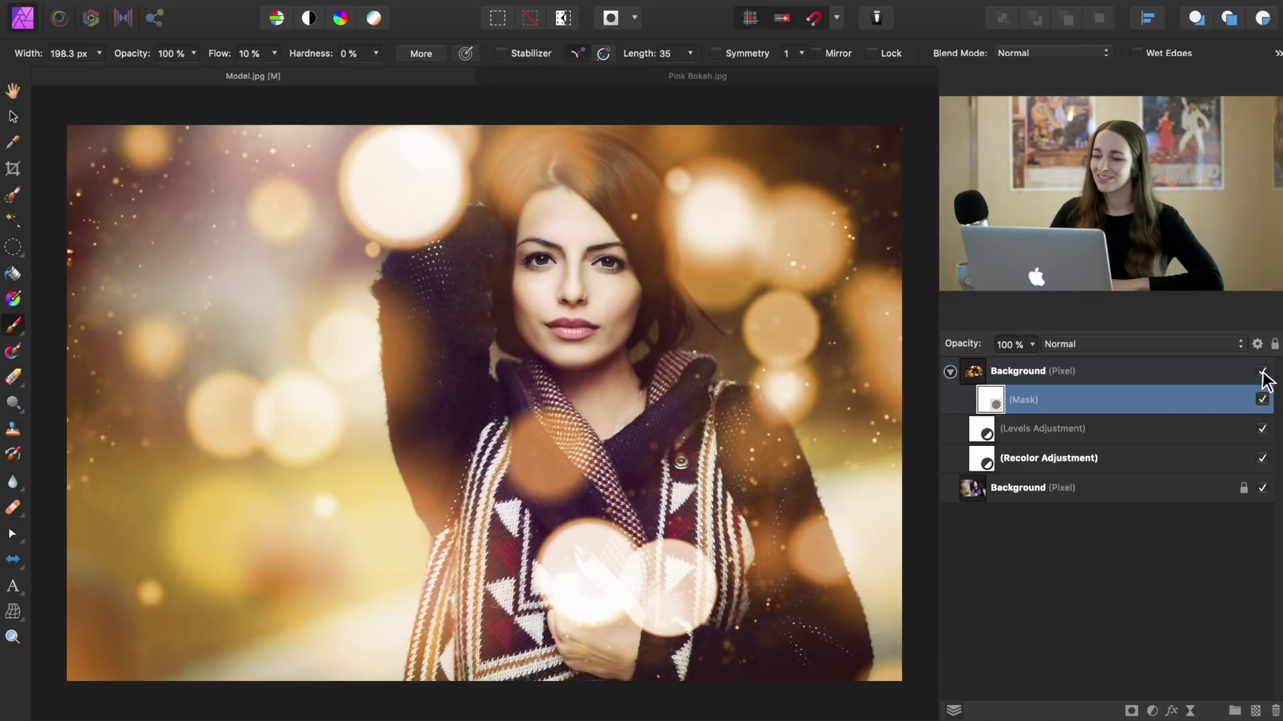
left_click(1261, 372)
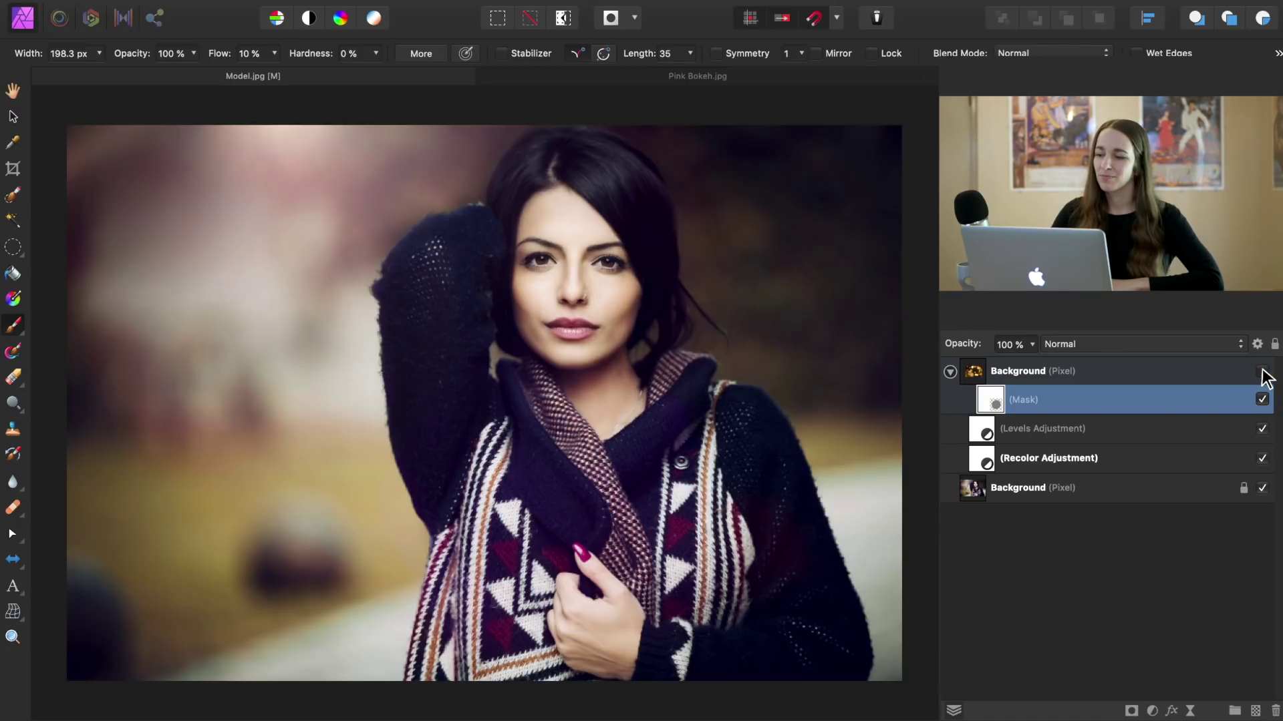
left_click(1263, 371)
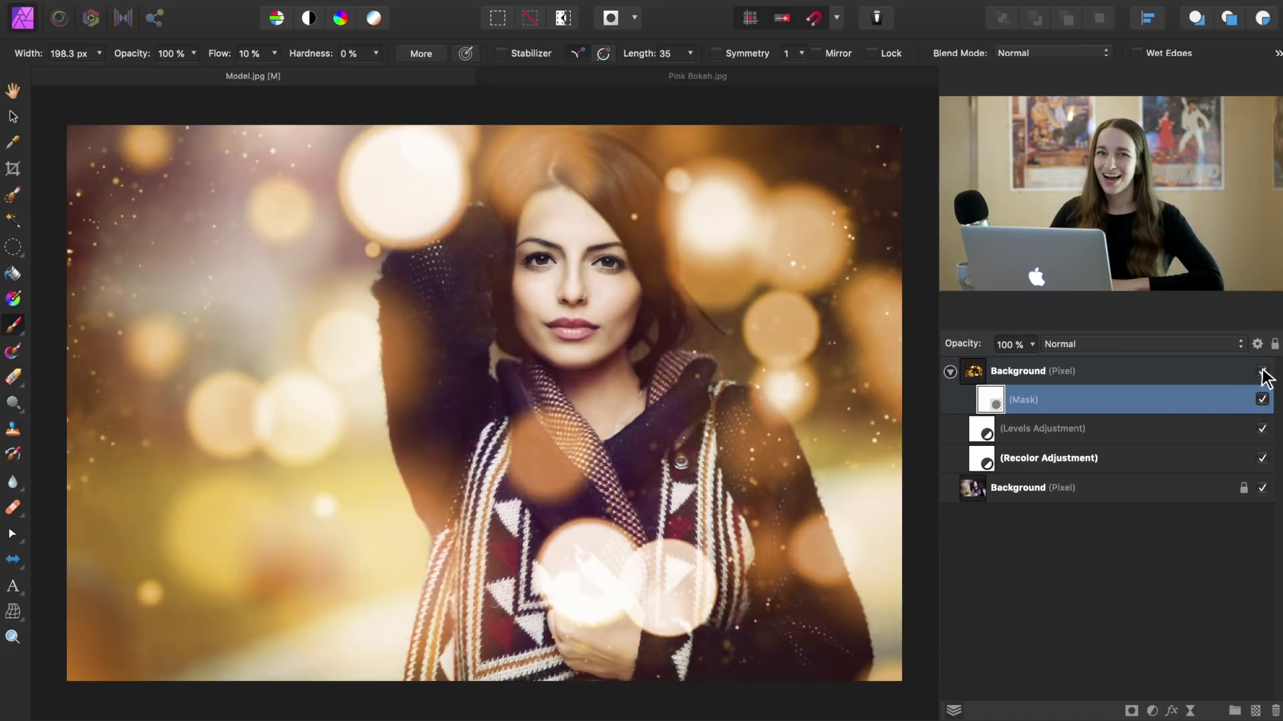